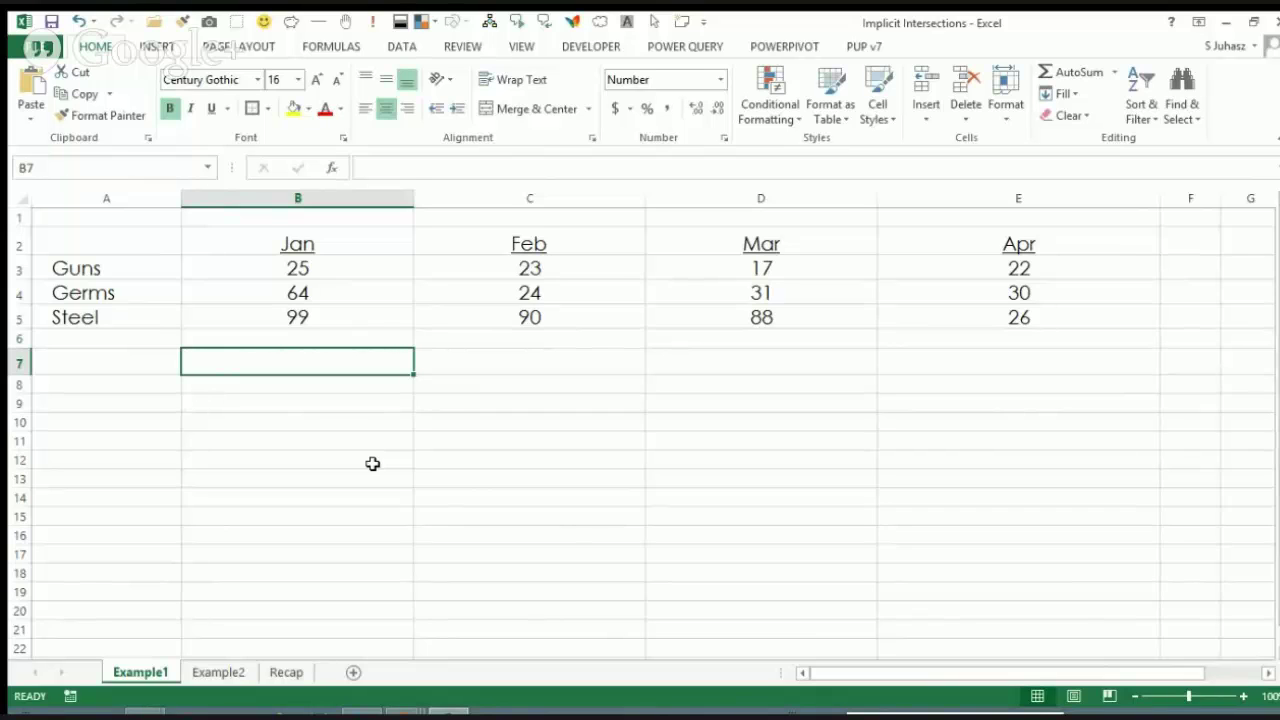
- Begin a formula in B7 on Example1 by entering an equals sign
text(=)
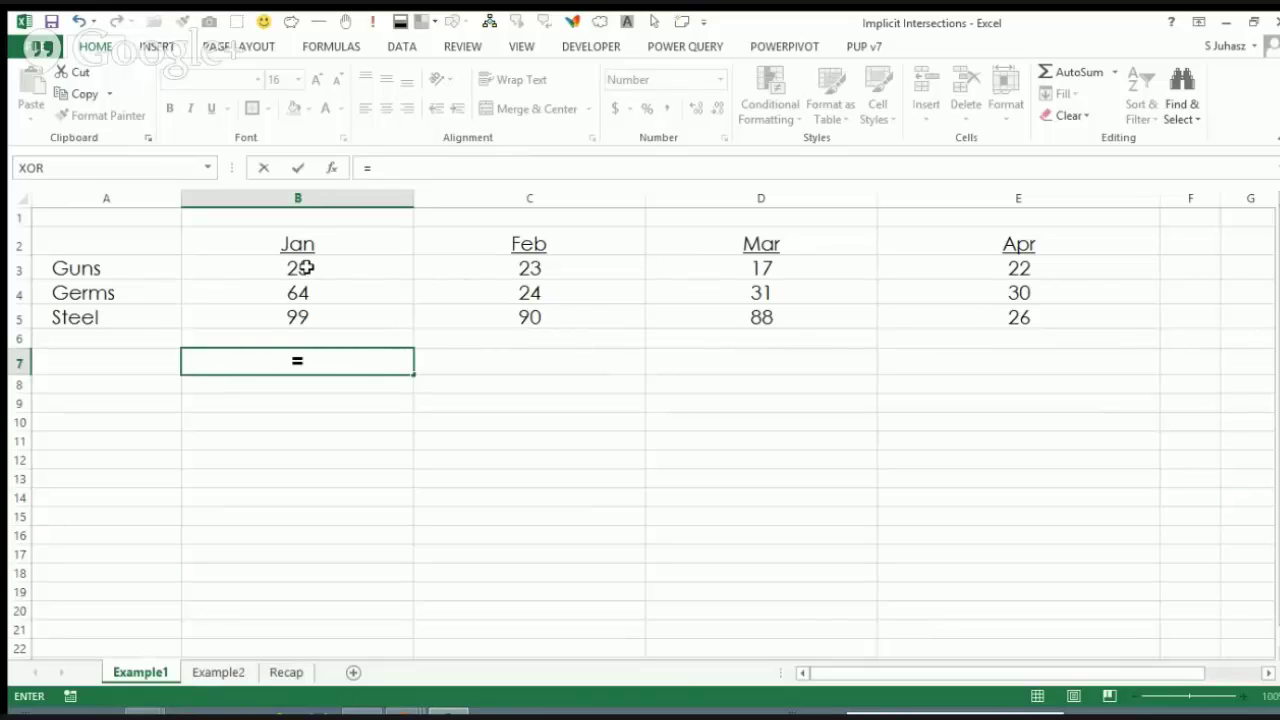
- Enter =C3:C5 B4:E4 in B7 so it returns 24, the Feb figure for Germs
drag(305, 268, 305, 318)
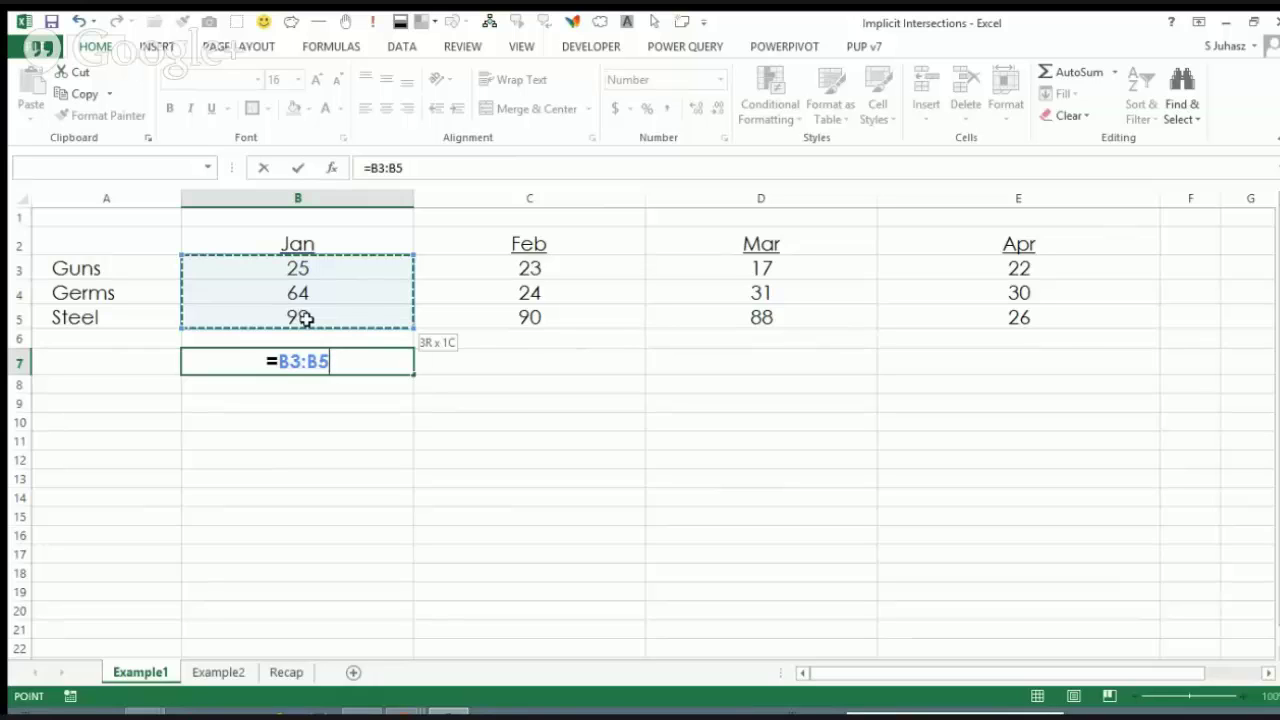
drag(526, 266, 516, 322)
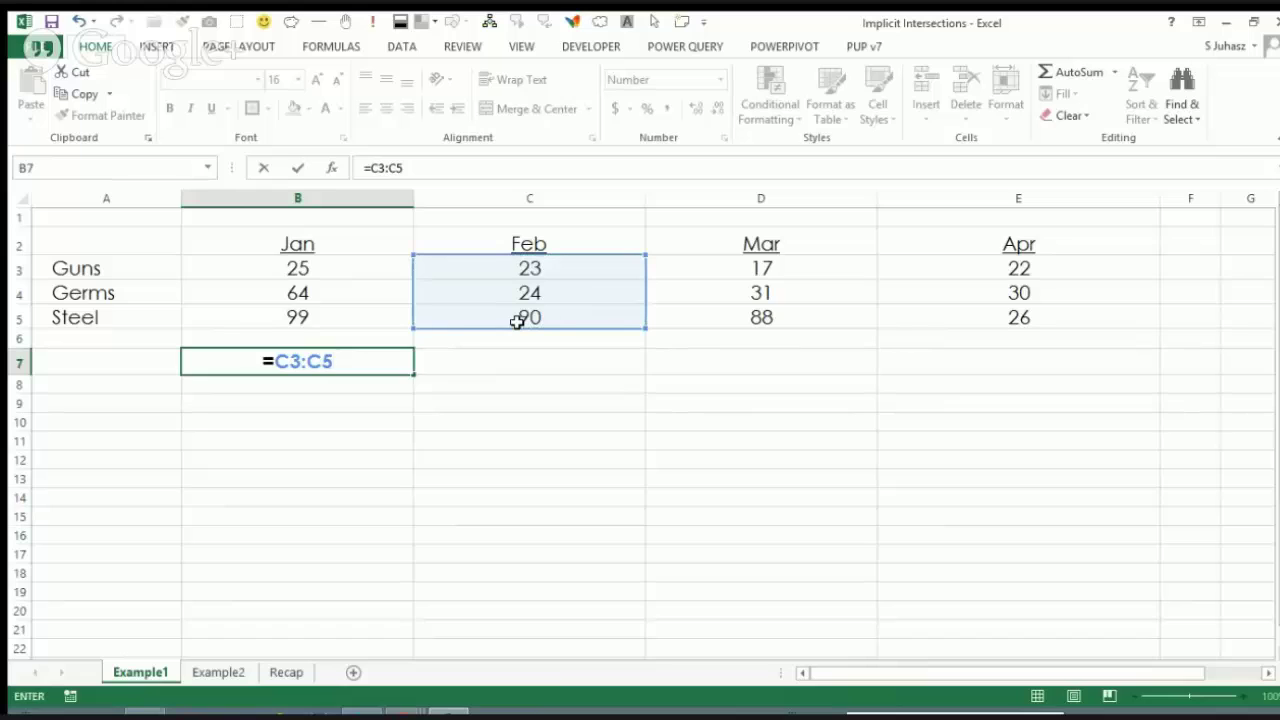
drag(265, 292, 981, 295)
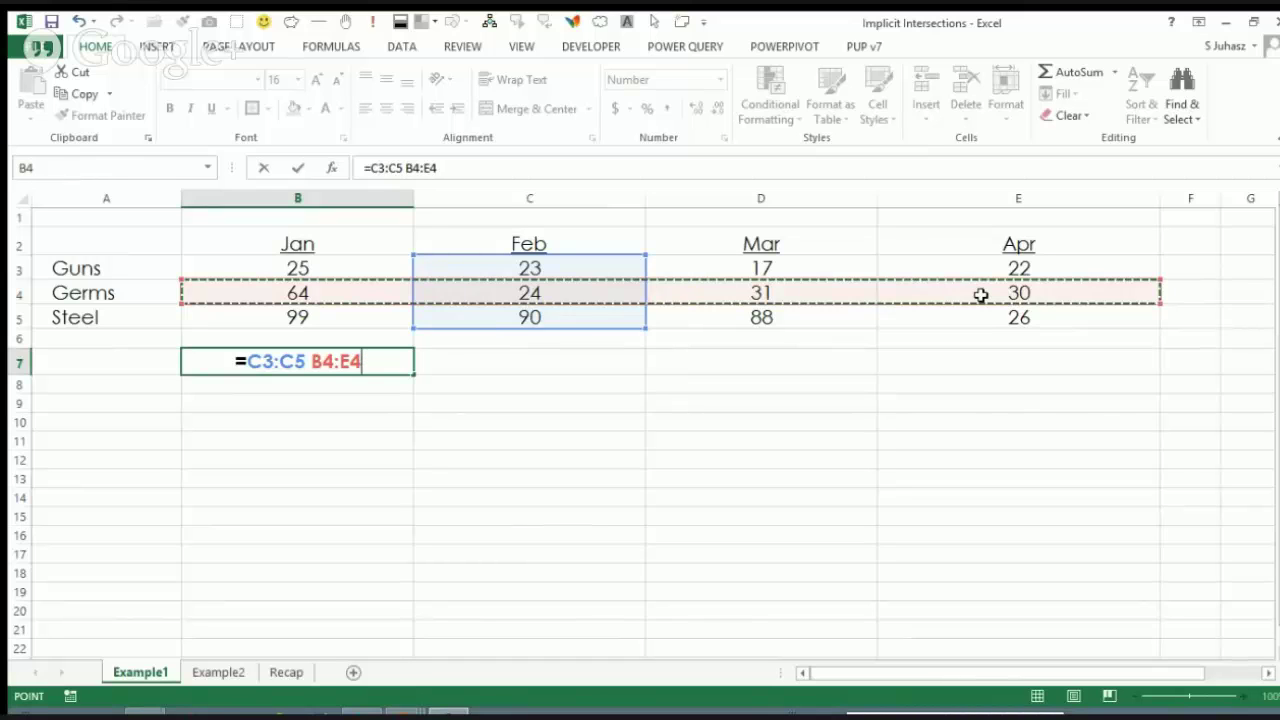
key(Return)
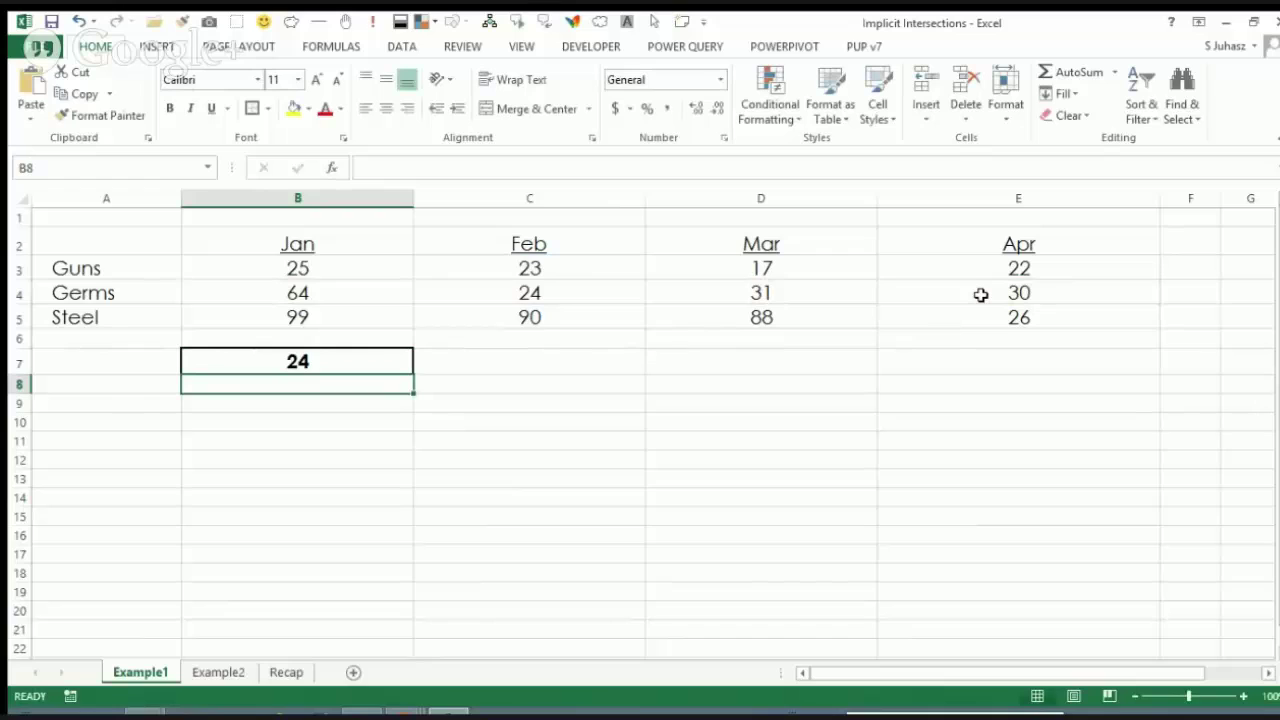
key(Up)
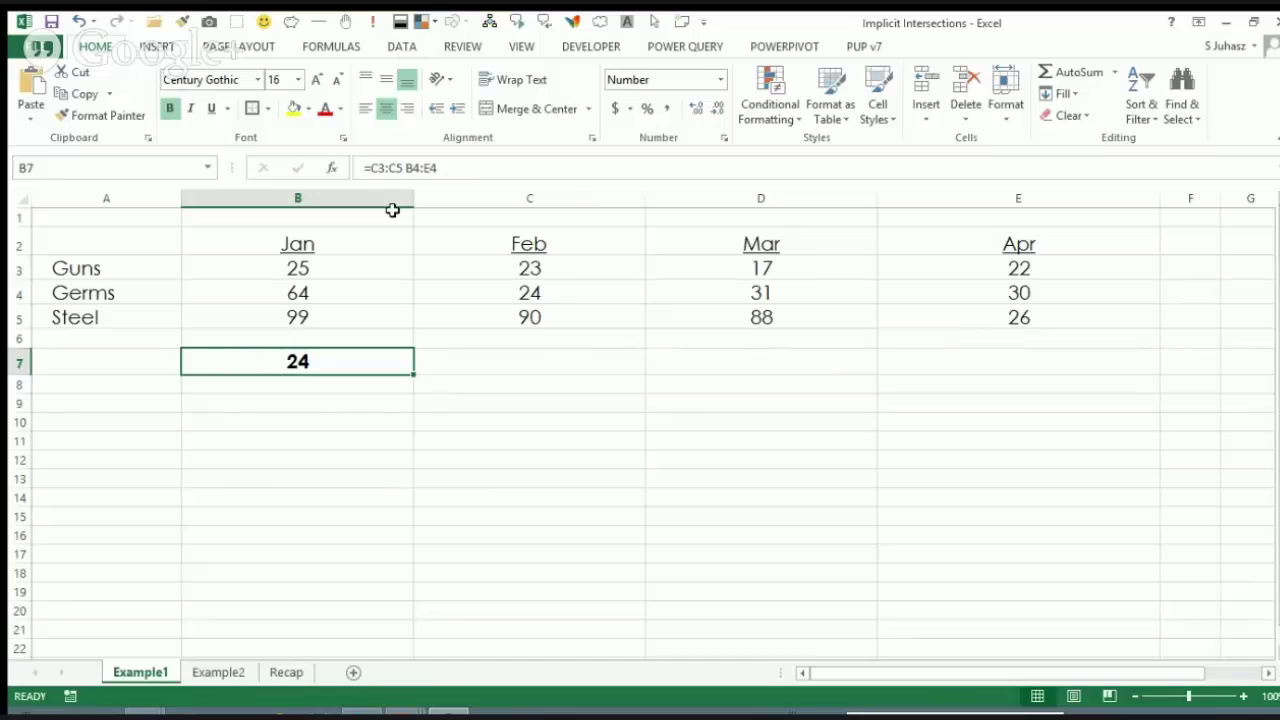
click(466, 168)
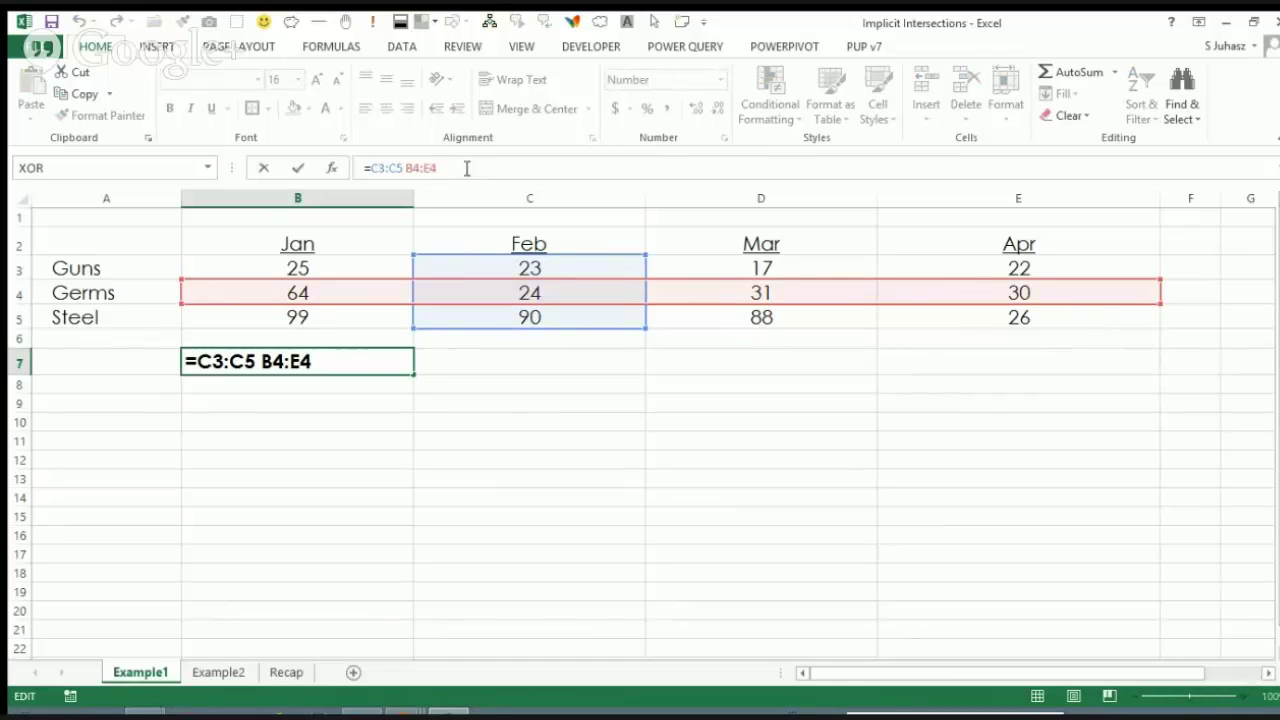
key(ctrl+Return)
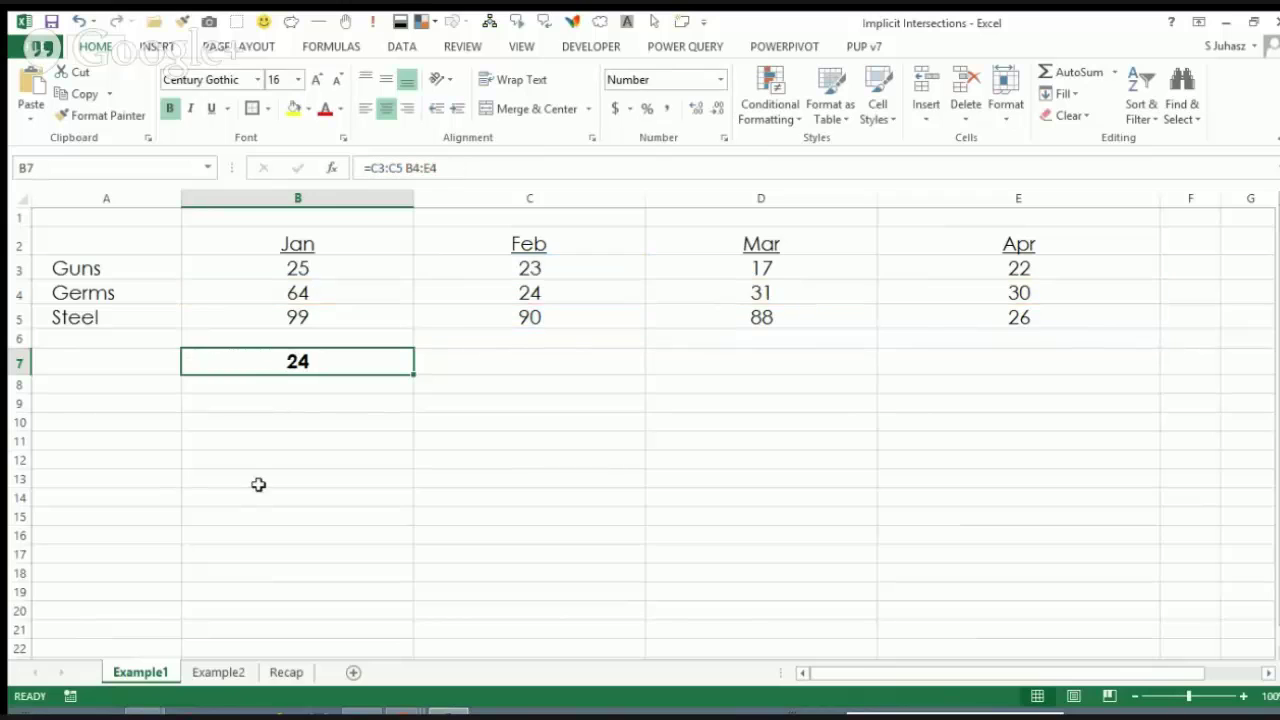
click(235, 671)
- Switch to Example2 and select the hero table A2:E9 including its headings
click(146, 248)
drag(146, 248, 1014, 414)
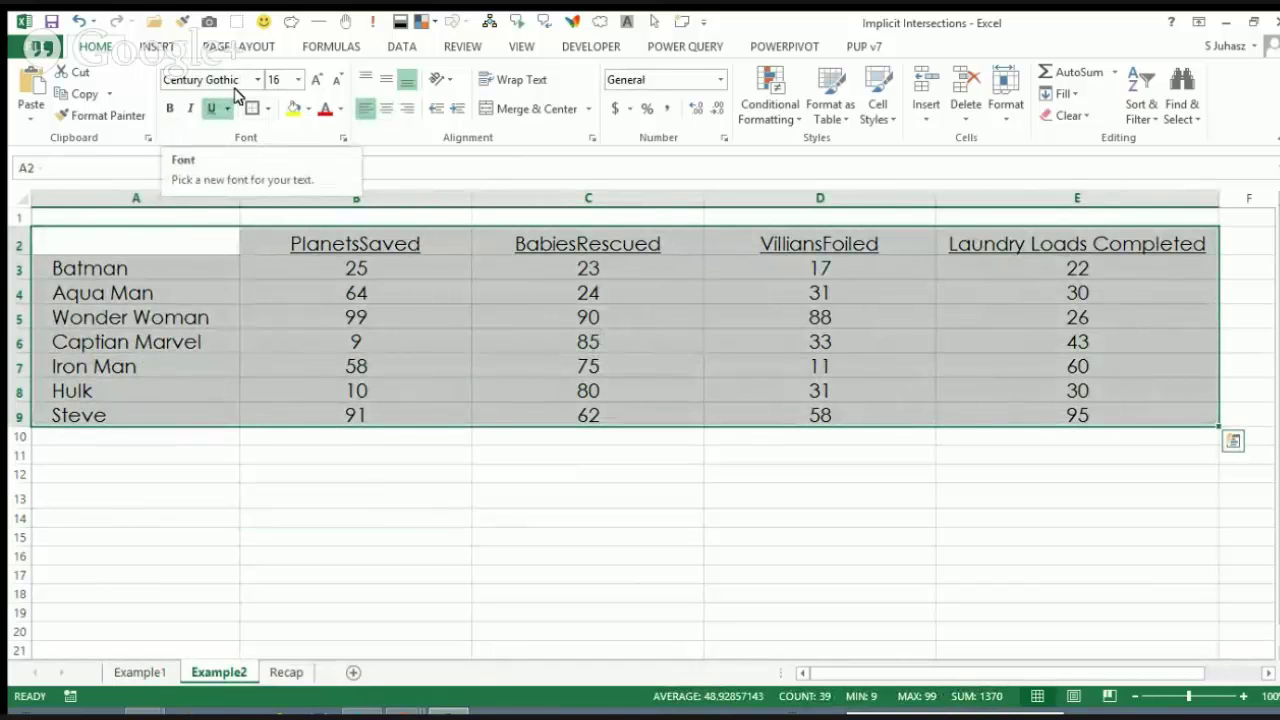
click(332, 50)
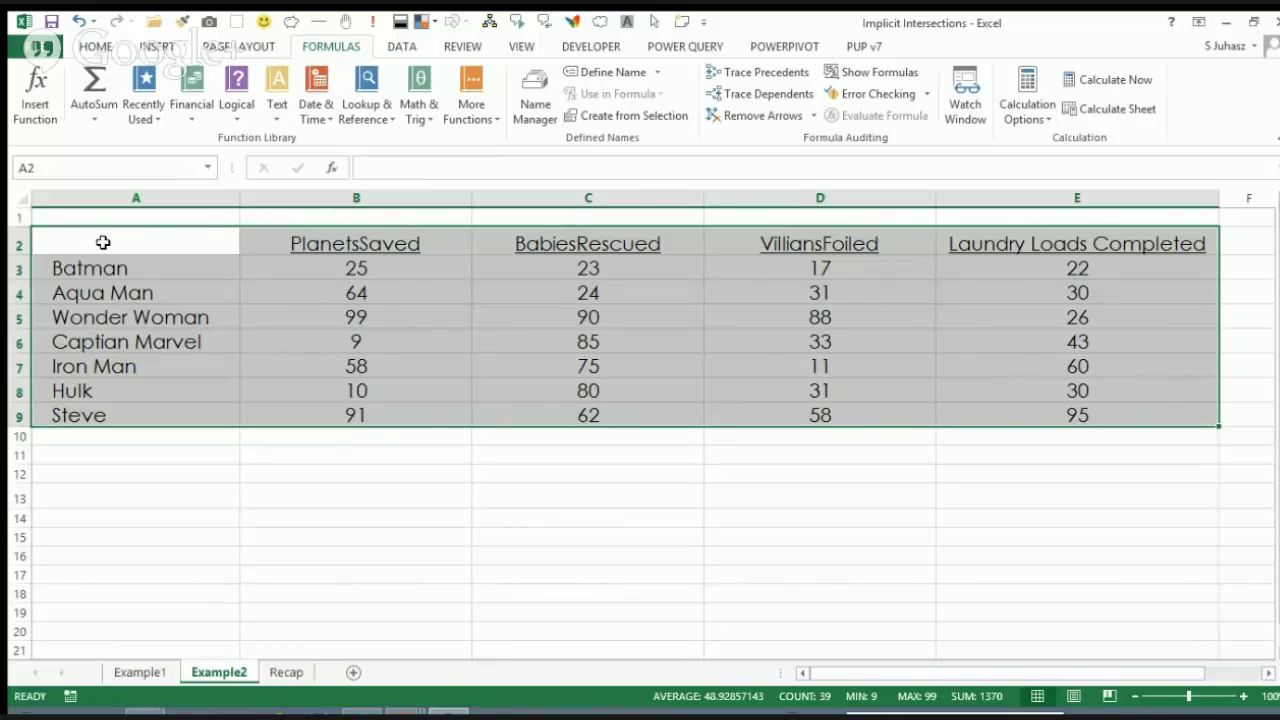
- Create names from the selection using both Top row and Left column labels
click(656, 117)
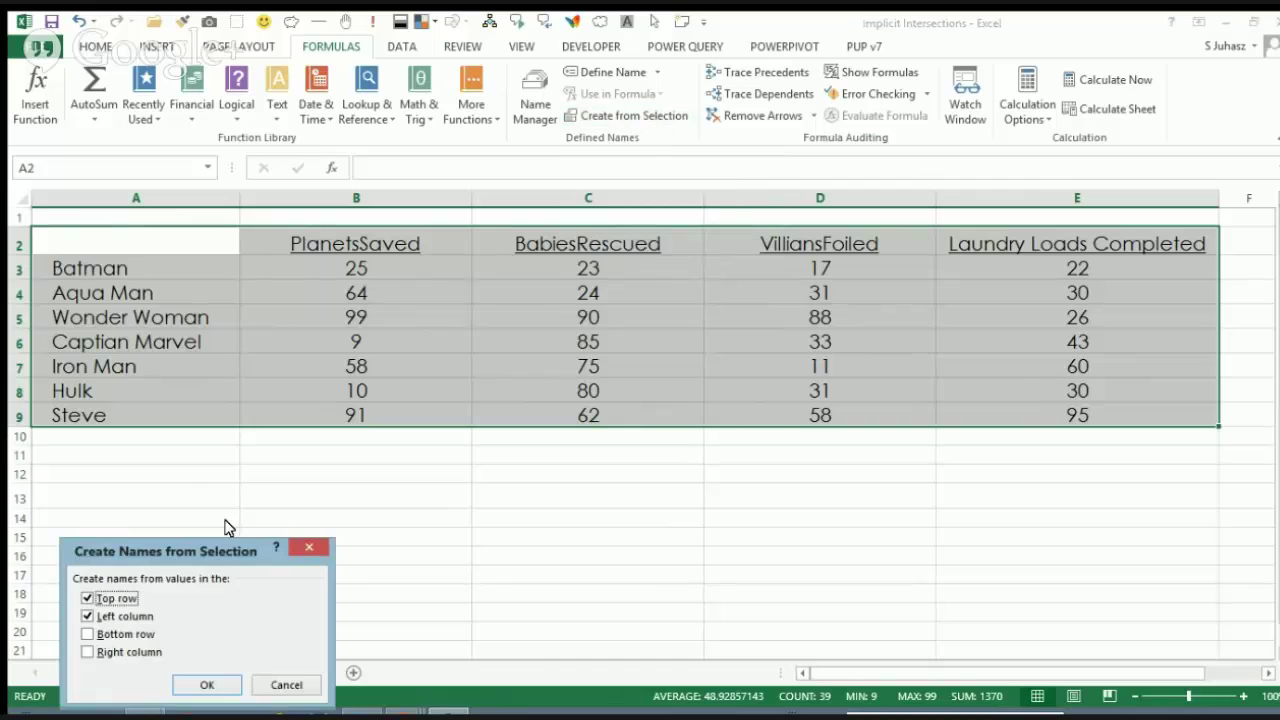
drag(165, 551, 571, 399)
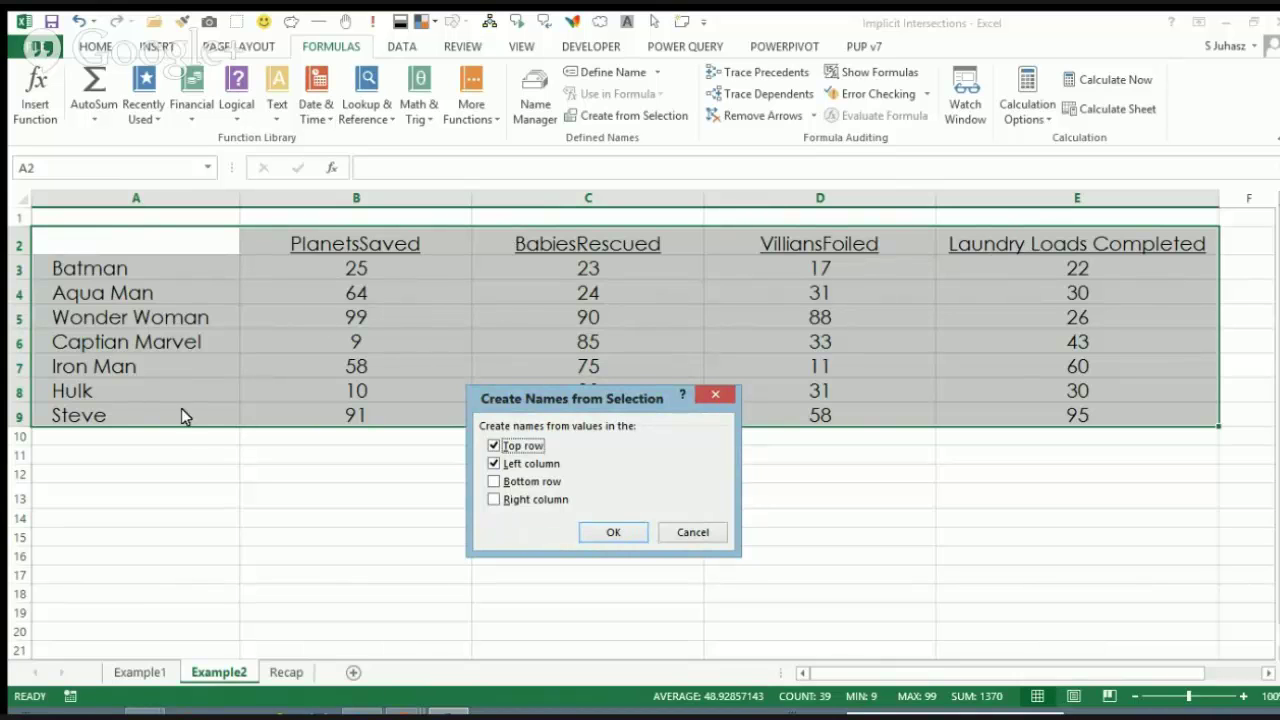
click(614, 531)
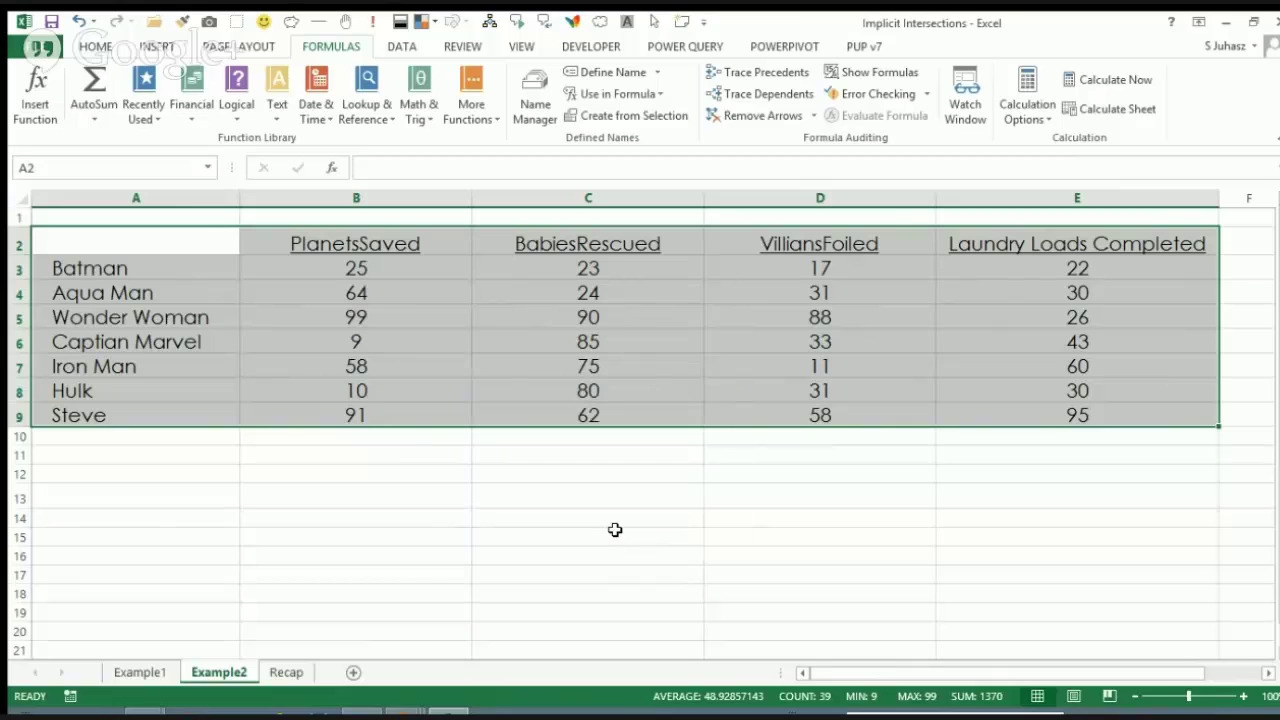
- Use the Name Box to jump to BabiesRescued (C3:C9), Hulk (B8:E8), and Laundry_Loads_Completed
click(214, 171)
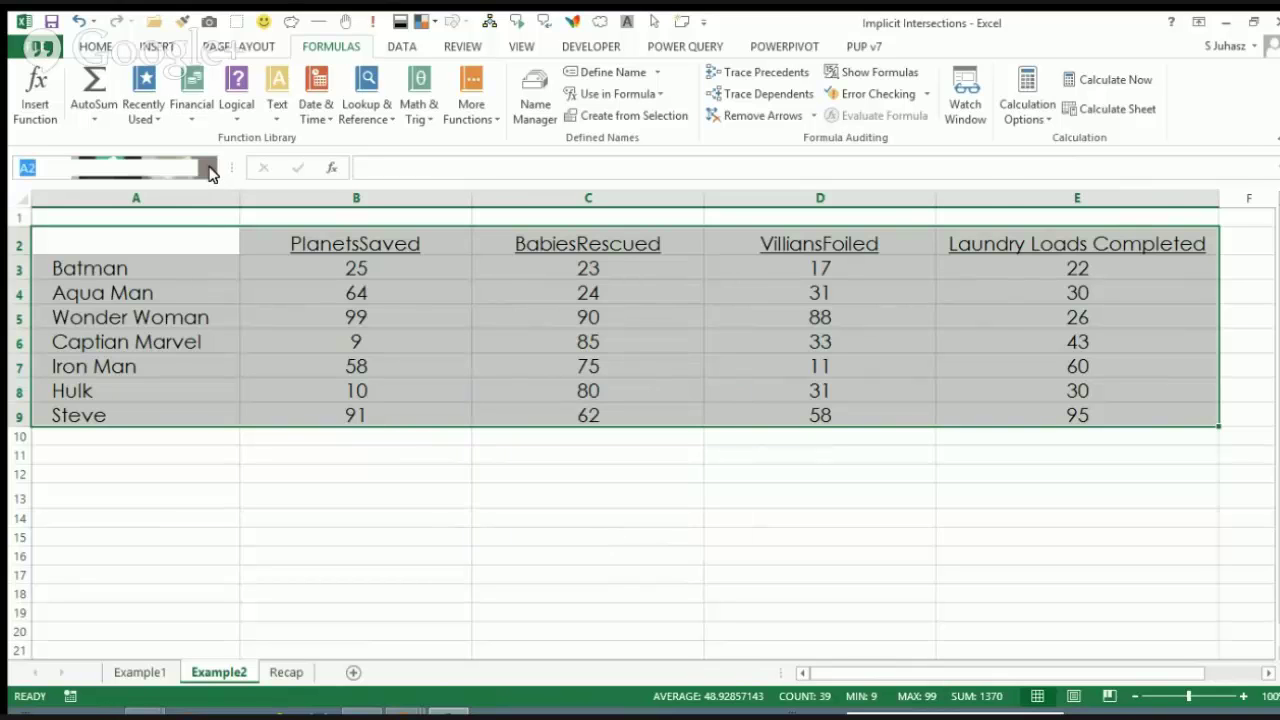
text(BabiesRescued)
key(Return)
click(200, 168)
text(Hulk)
key(Return)
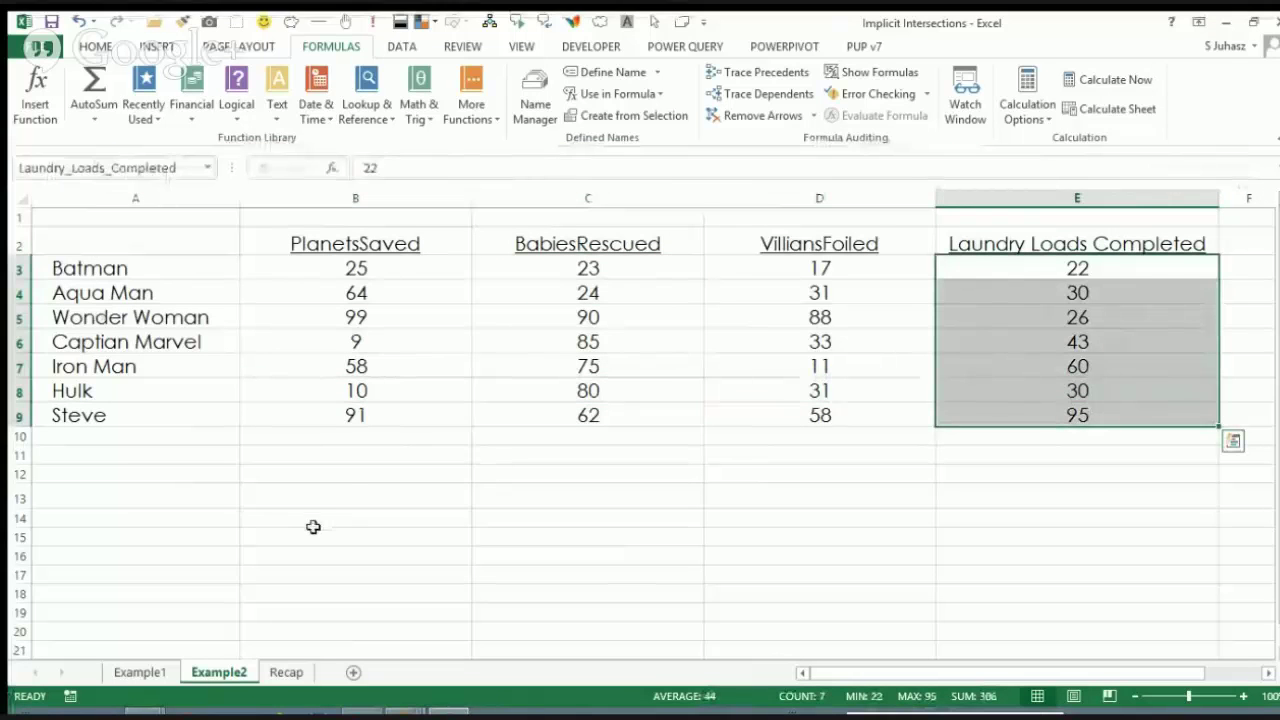
click(345, 478)
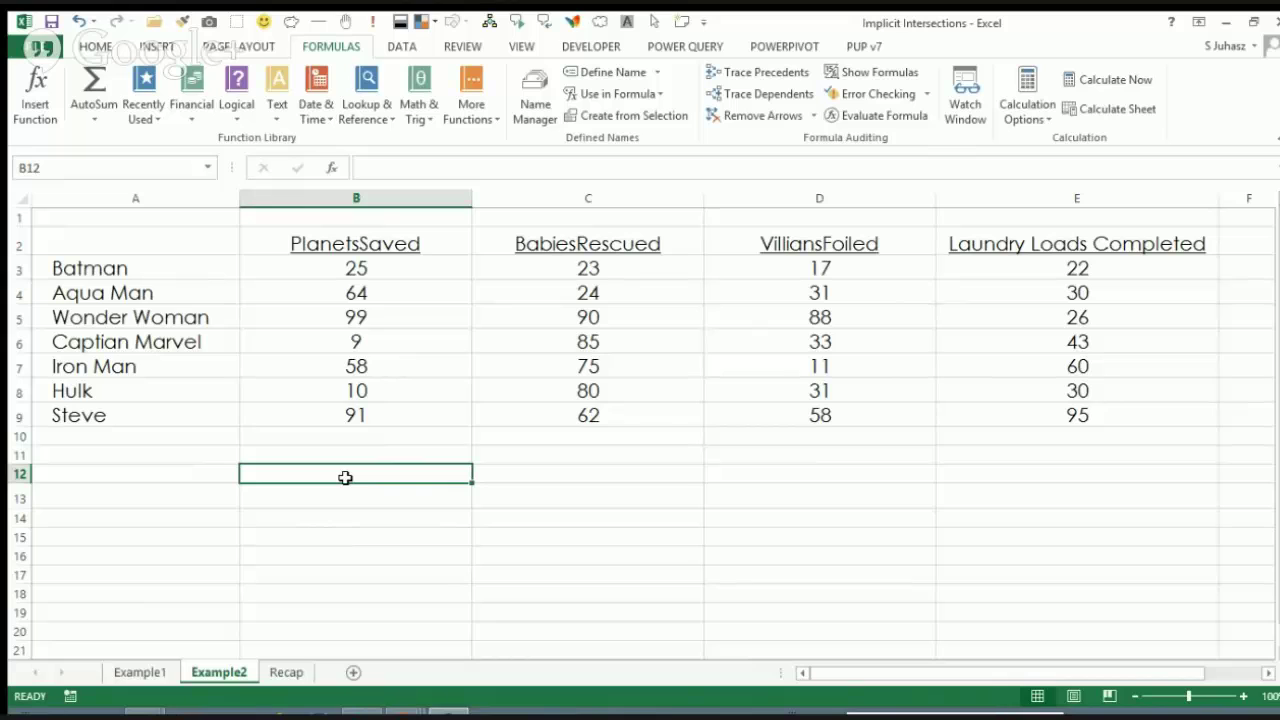
- Enter =Iron_Man BabiesRescued in B12 so it returns 75
text(=)
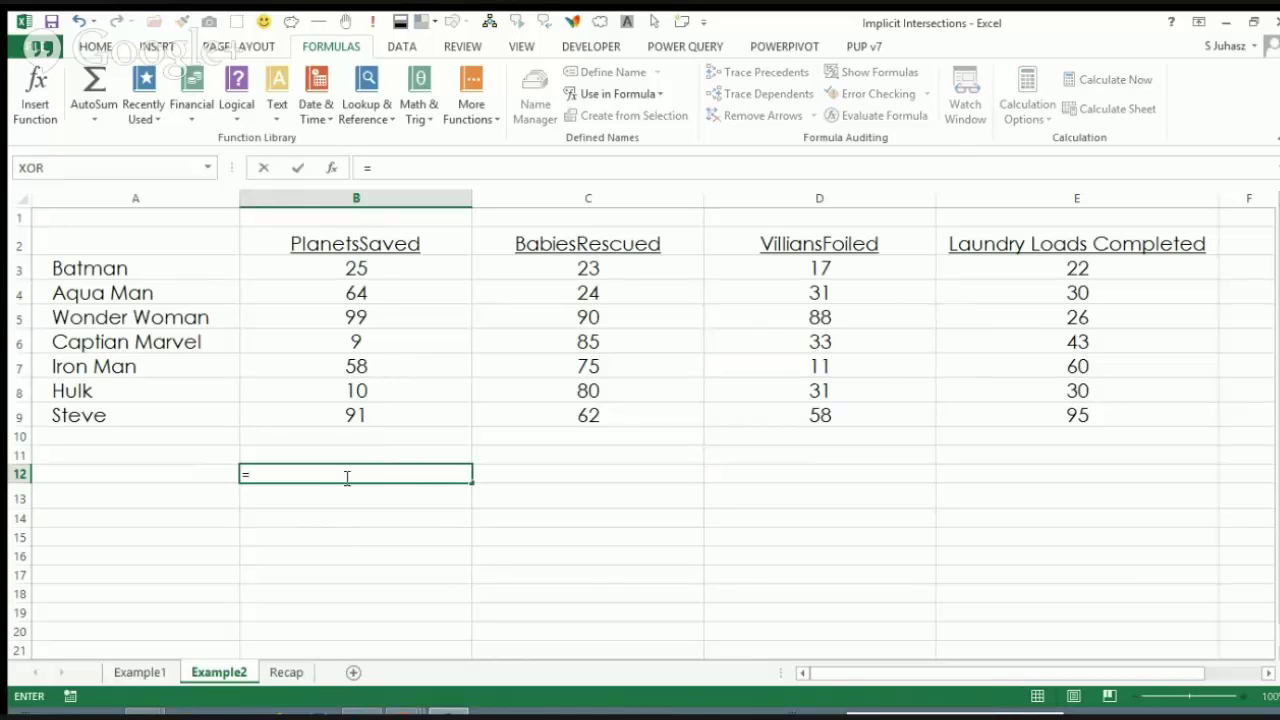
text(Iron Ma)
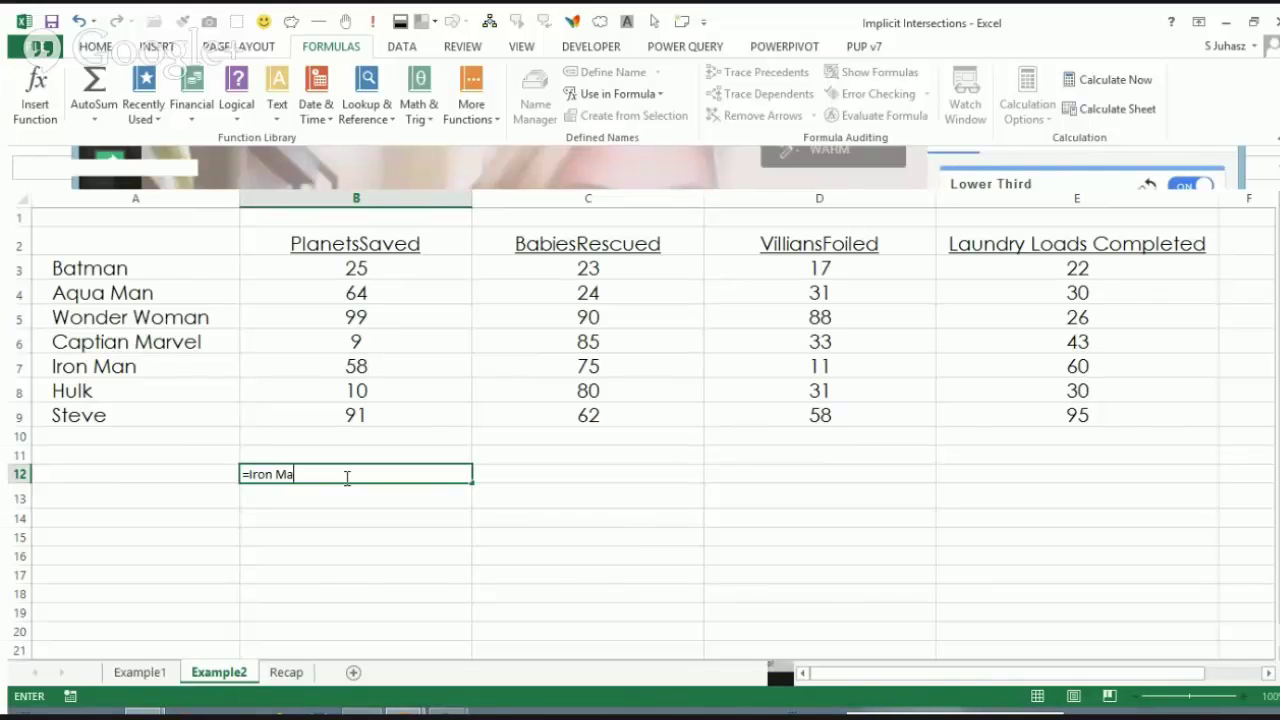
key(BackSpace)
key(BackSpace)
key(BackSpace)
text(_Man )
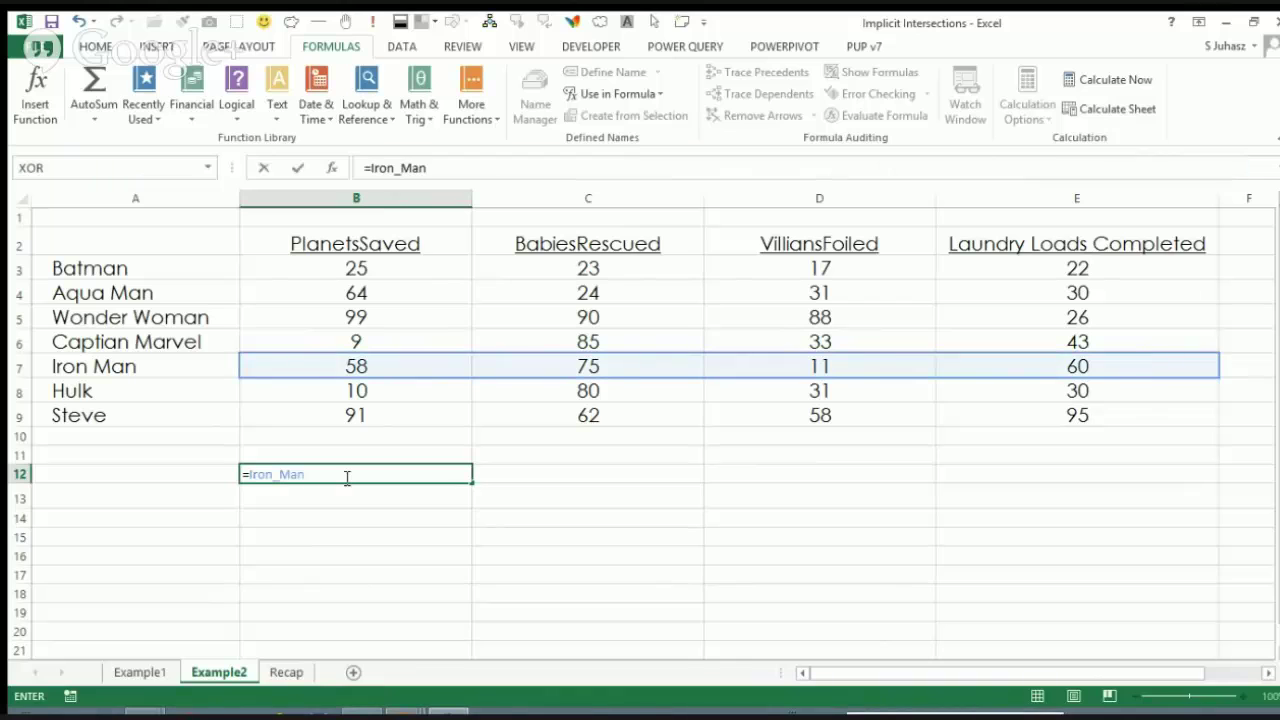
text(BabiesRescued)
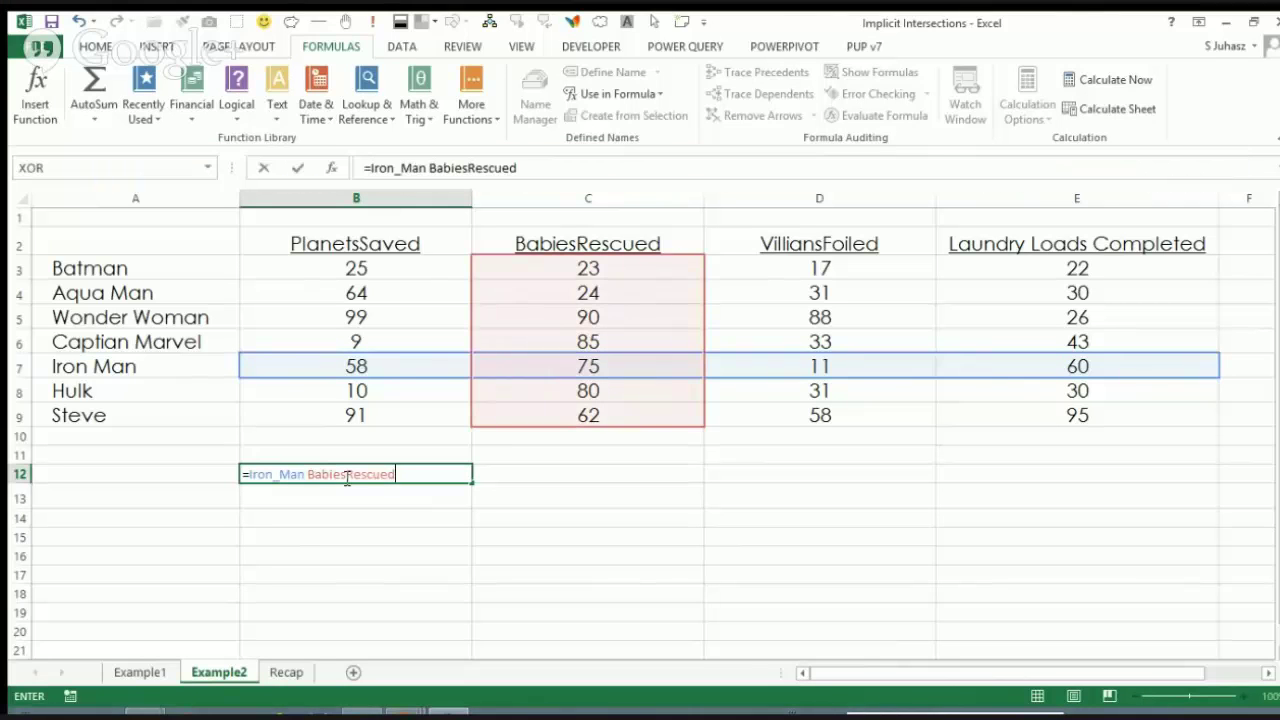
key(Return)
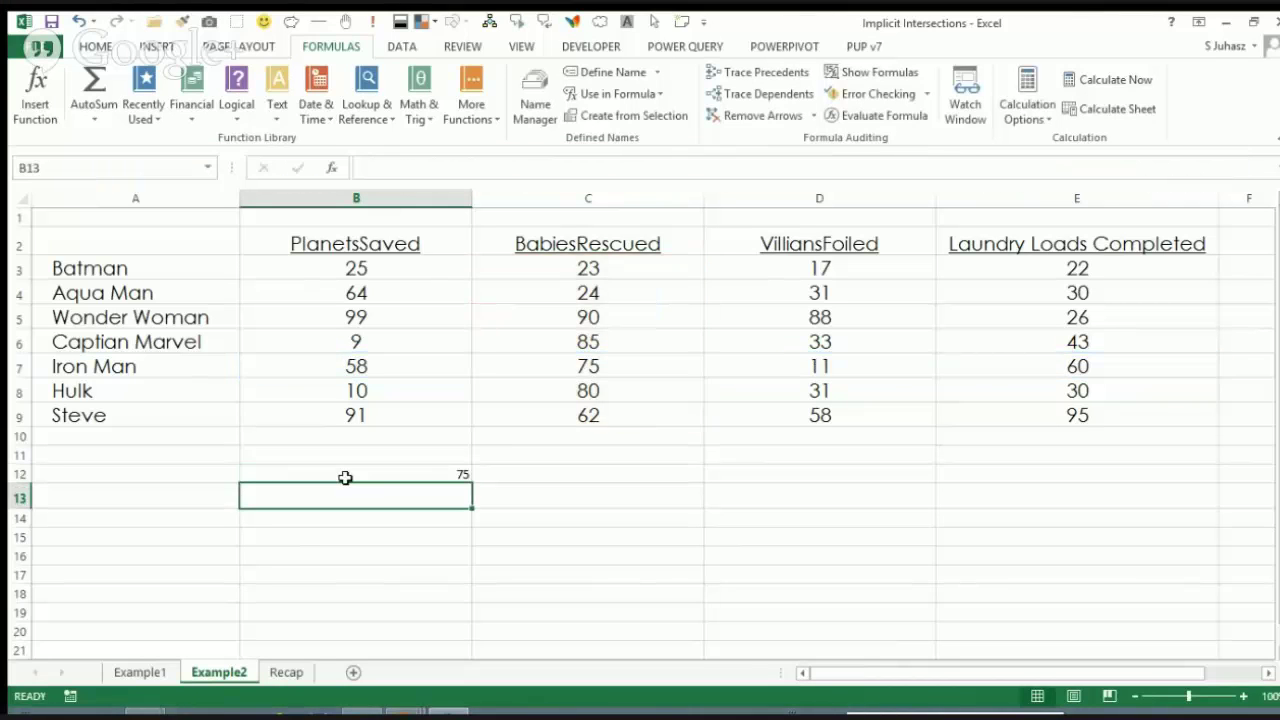
- Review the B12 formula in the formula bar, leaving it unchanged
click(345, 476)
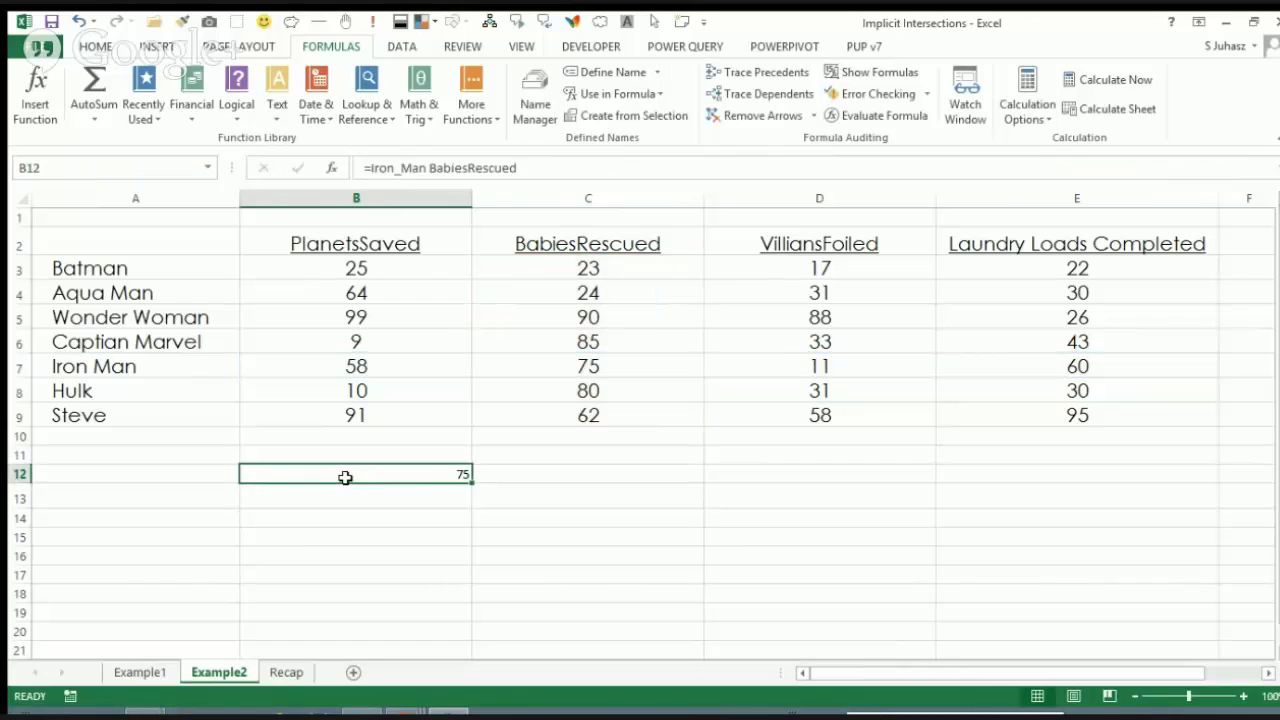
click(413, 168)
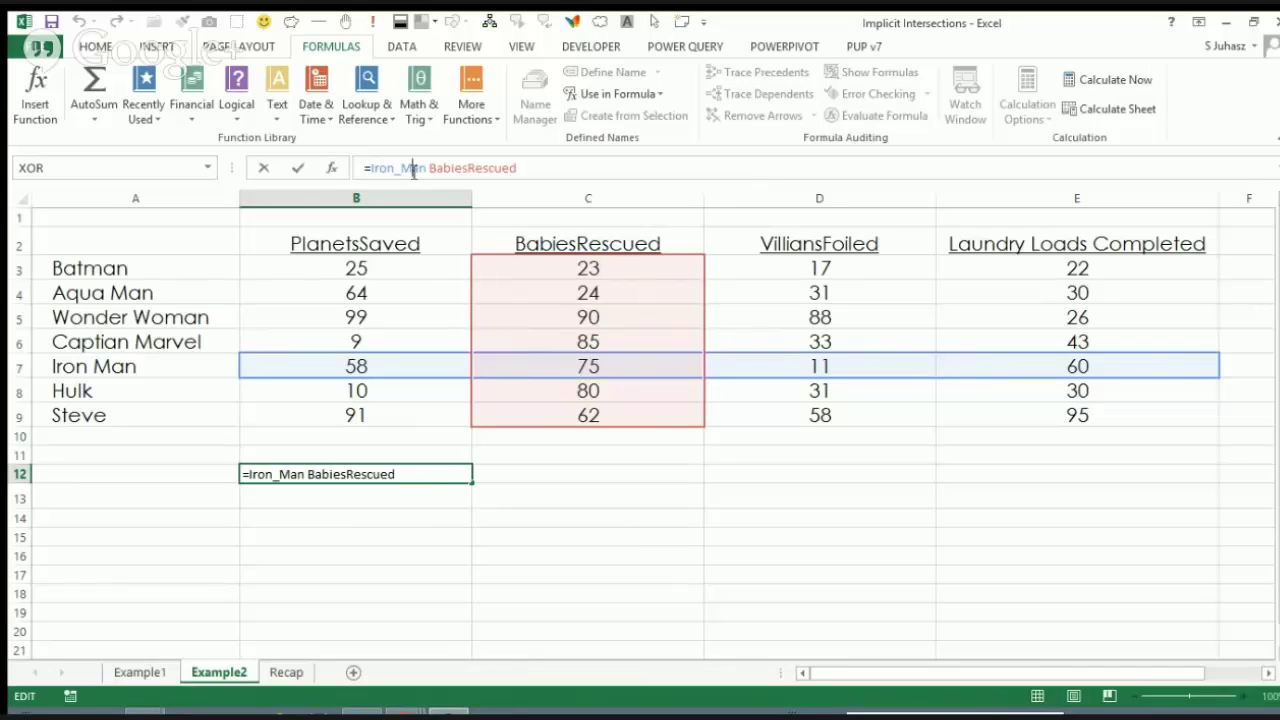
key(ctrl+Return)
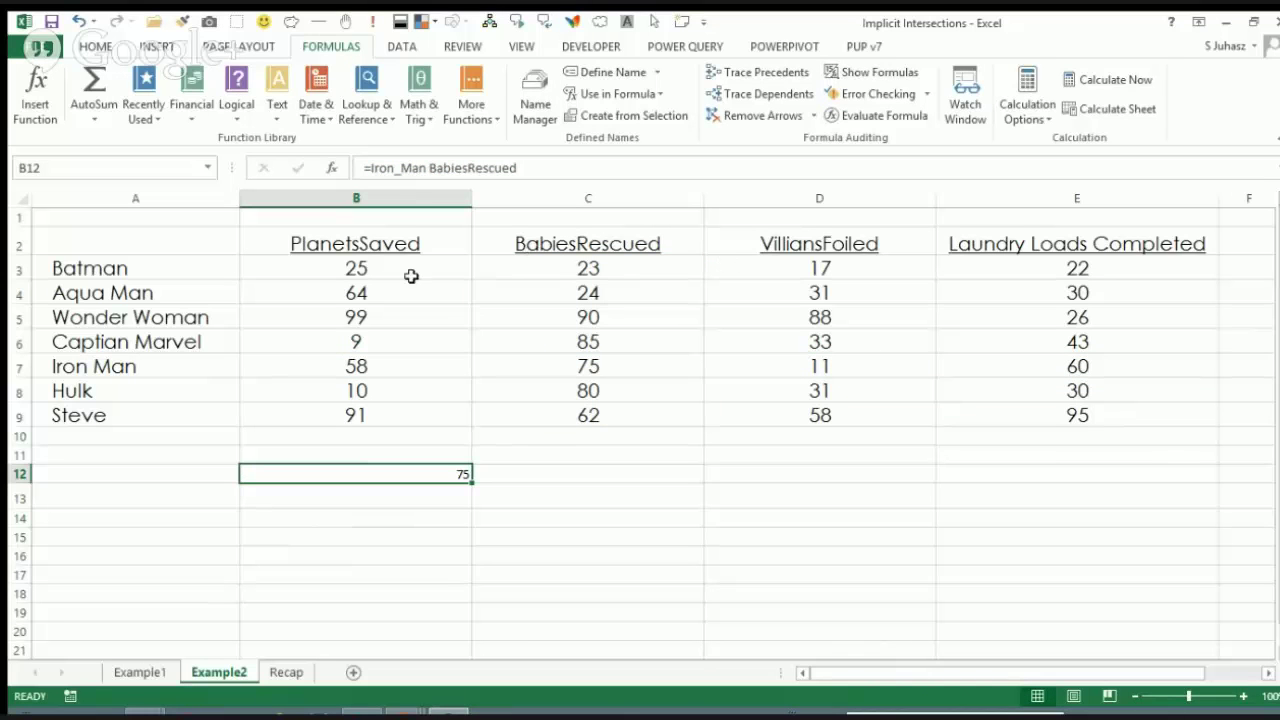
click(598, 190)
key(ctrl+shift+plus)
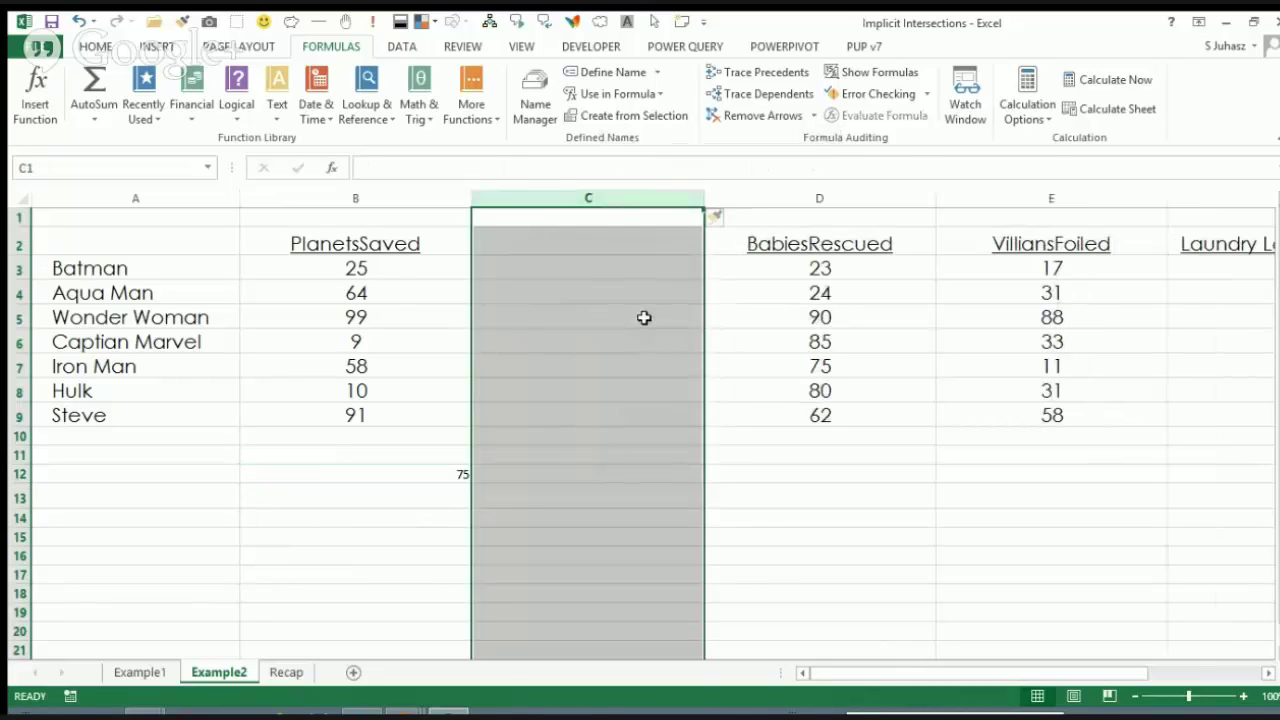
right_click(644, 317)
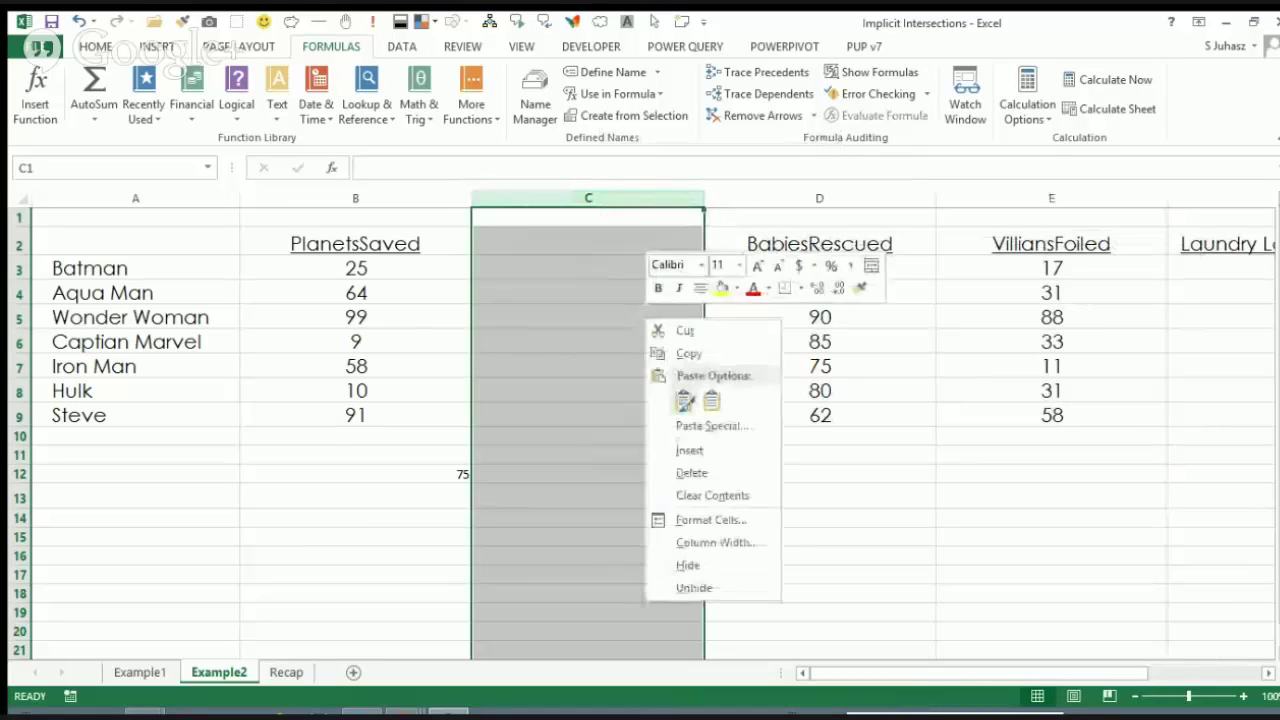
click(712, 473)
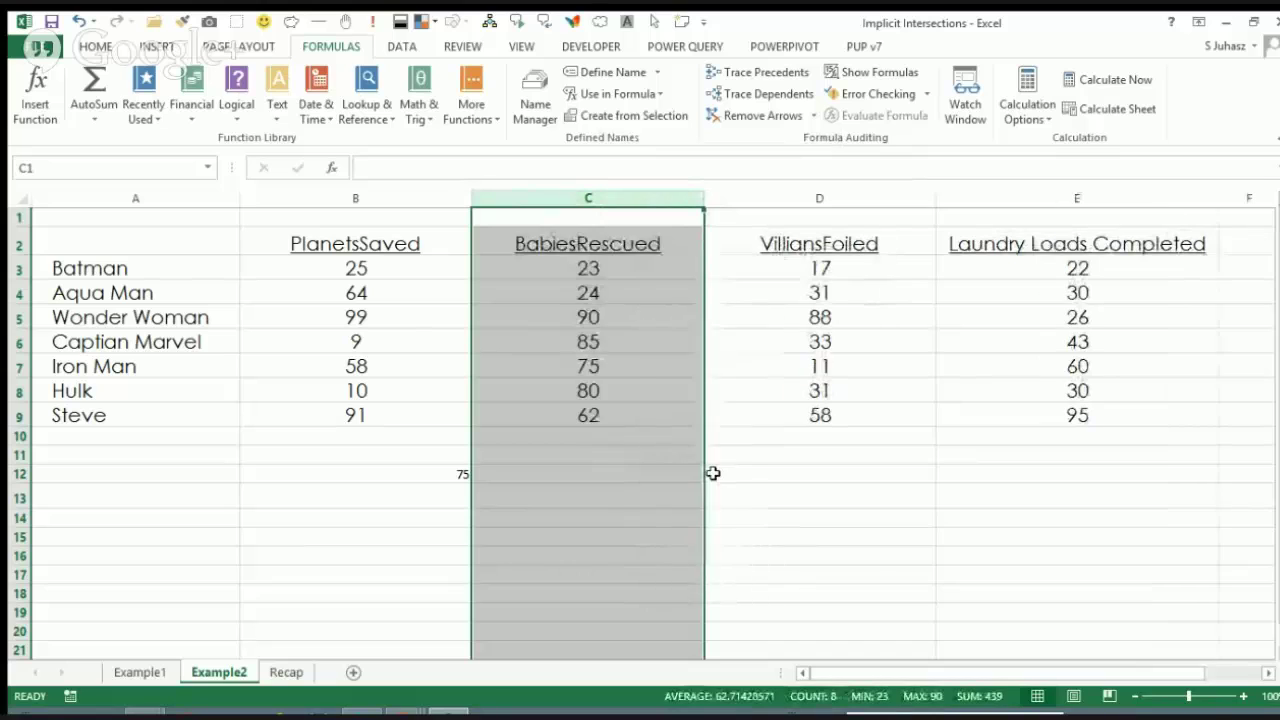
click(418, 472)
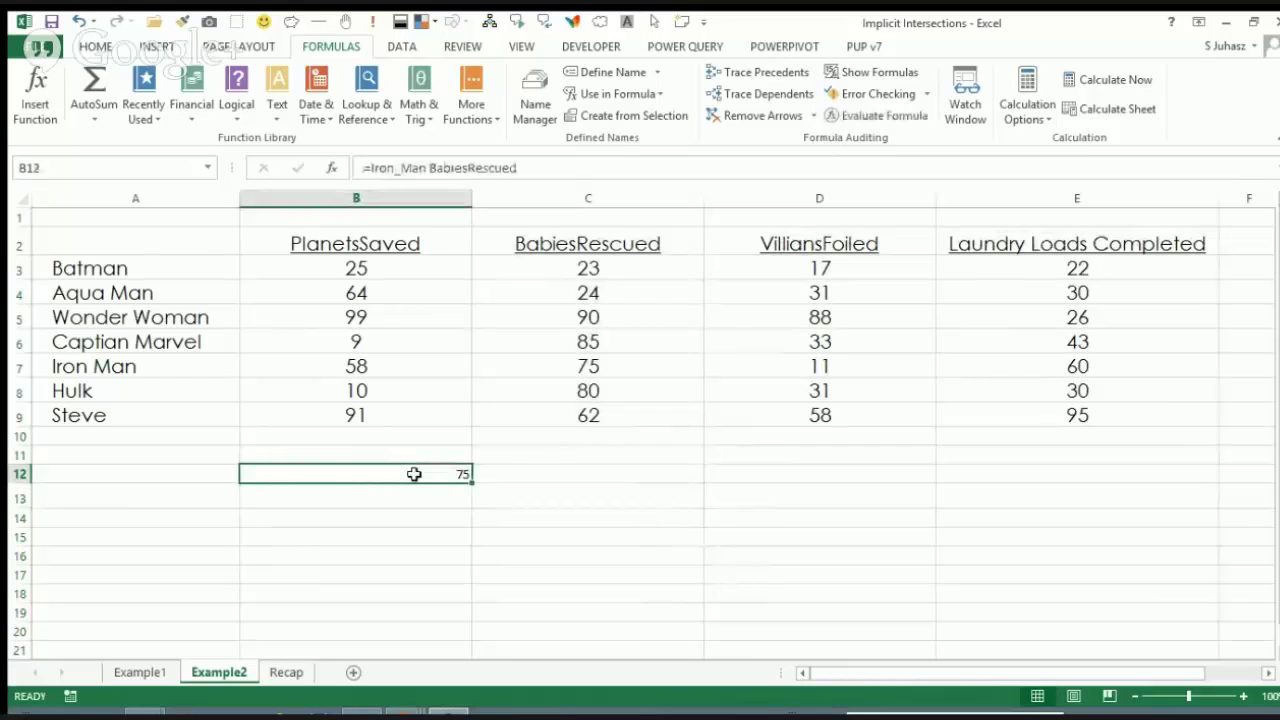
click(440, 172)
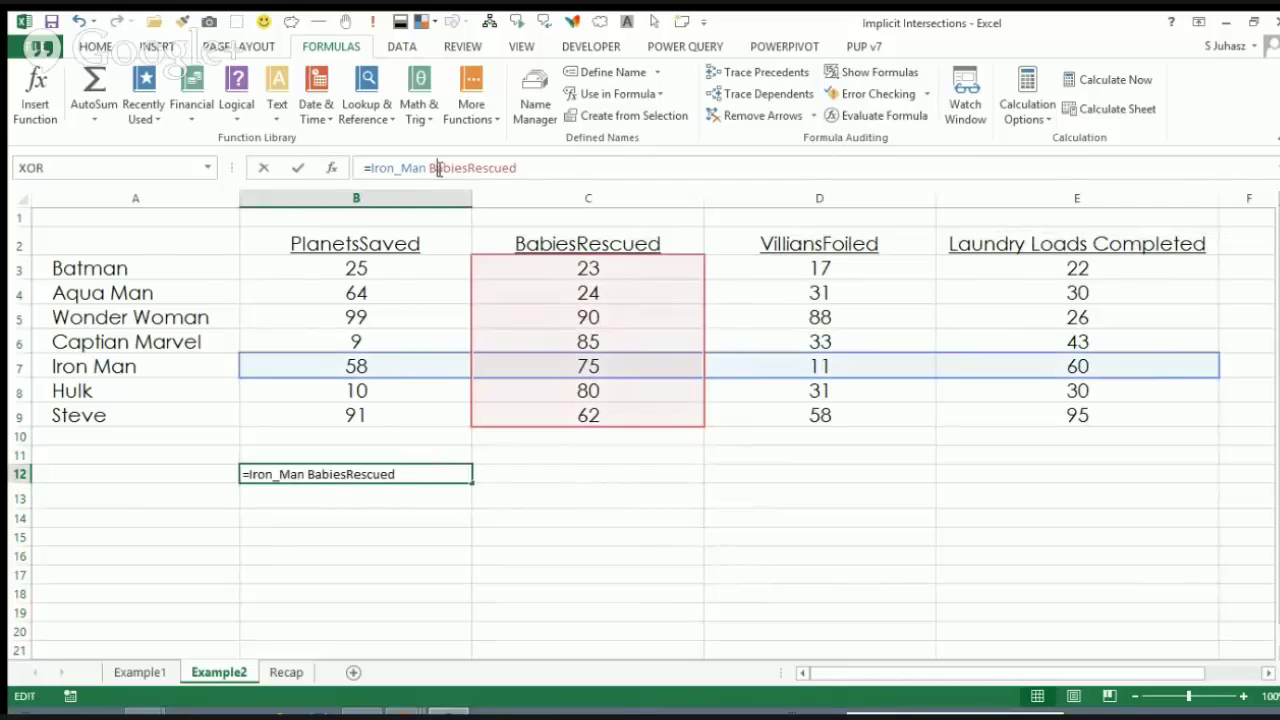